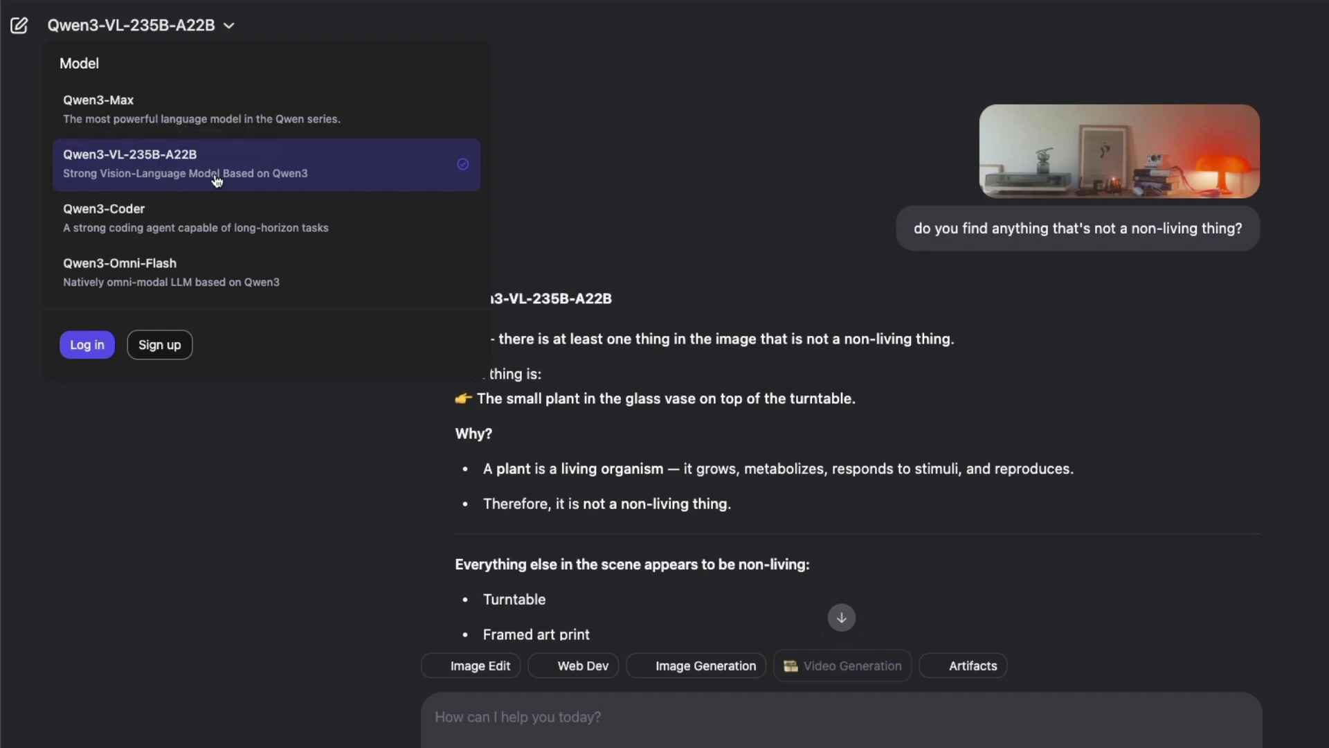
- Close the model list and view the attached room photo enlarged, twice
left_click(802, 191)
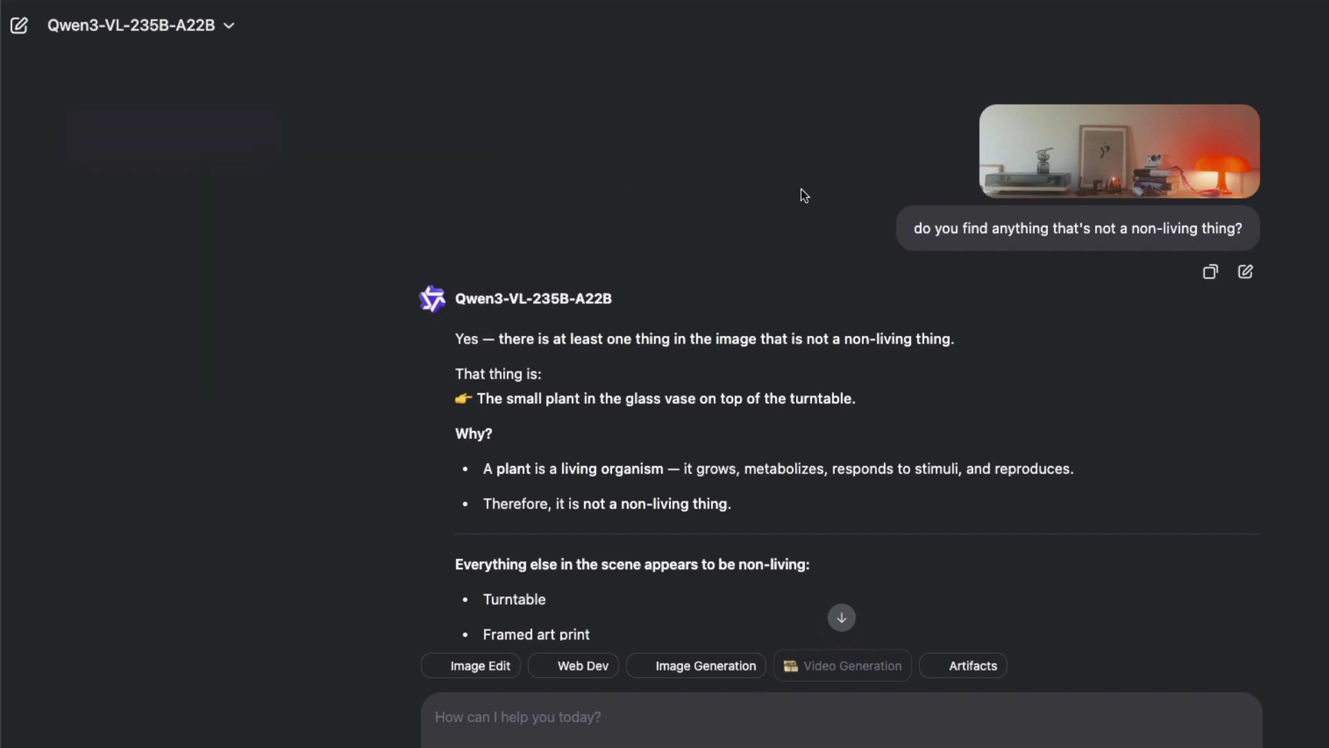
left_click(1118, 193)
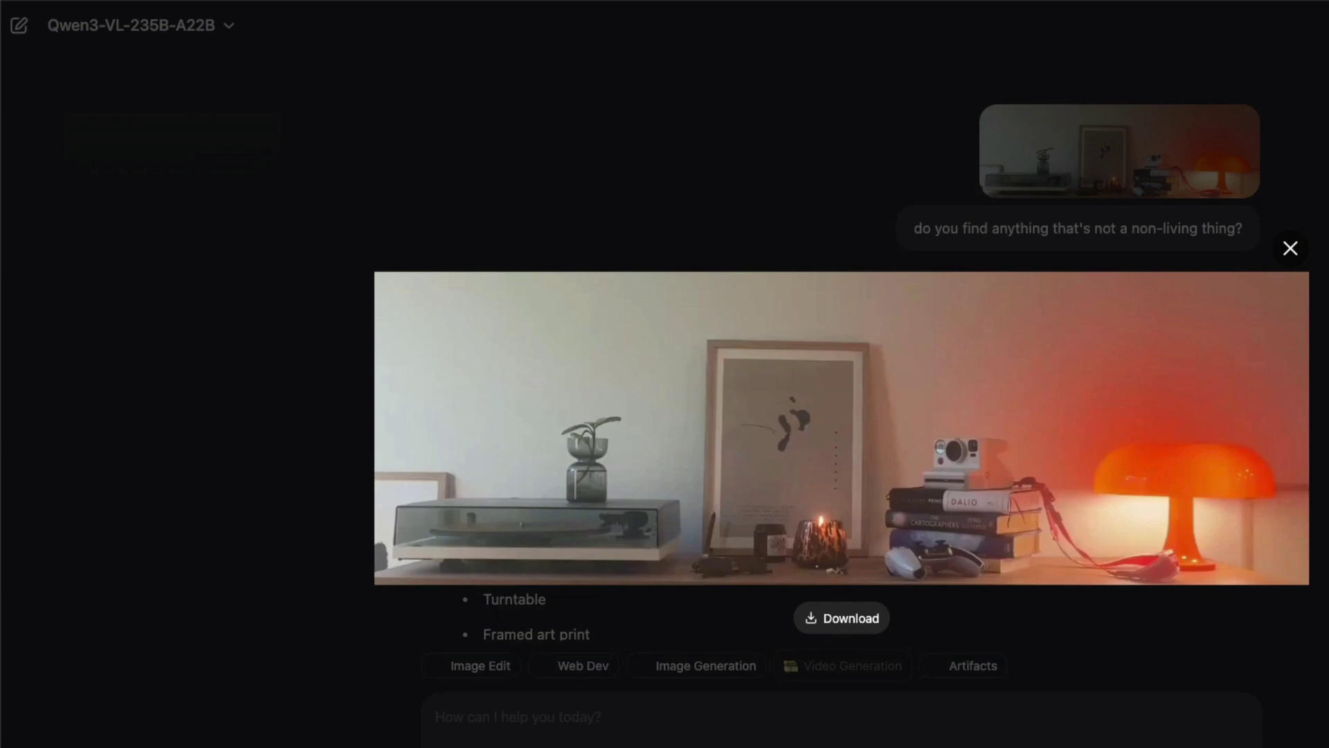
left_click(1052, 247)
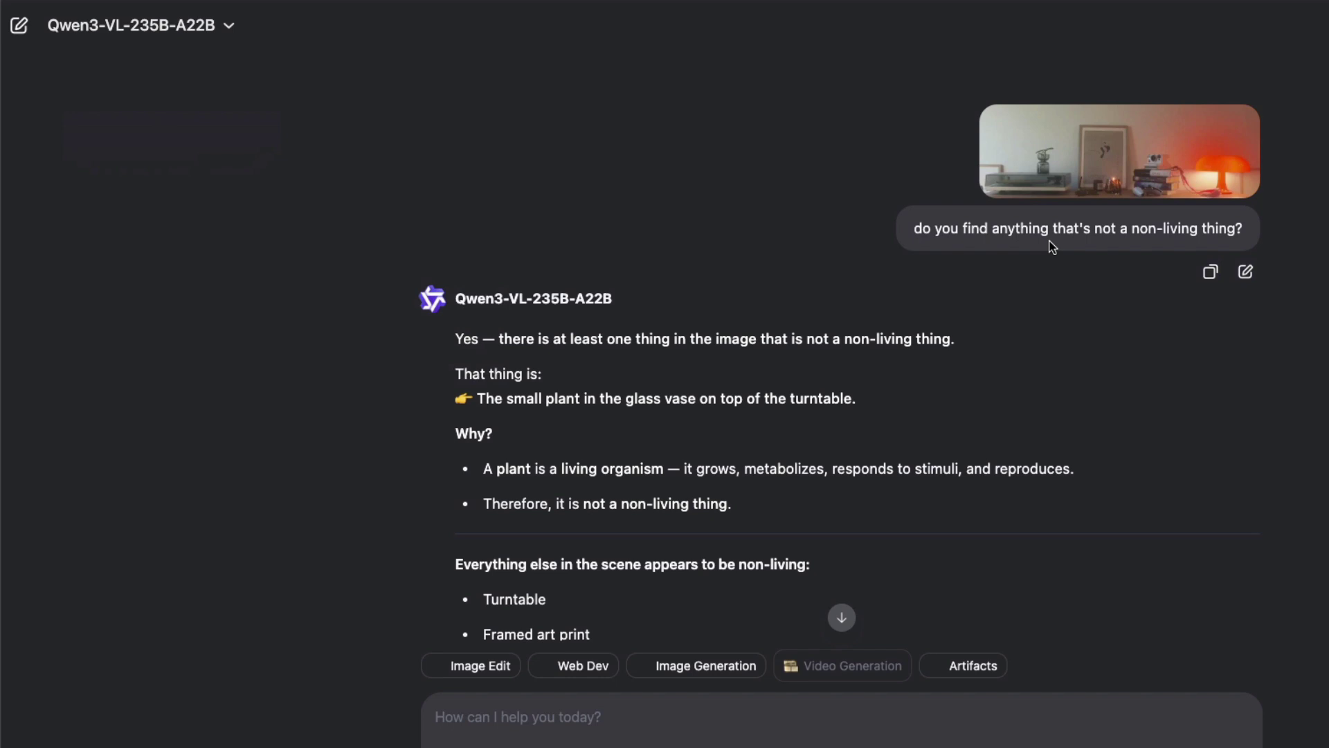
left_click(1185, 168)
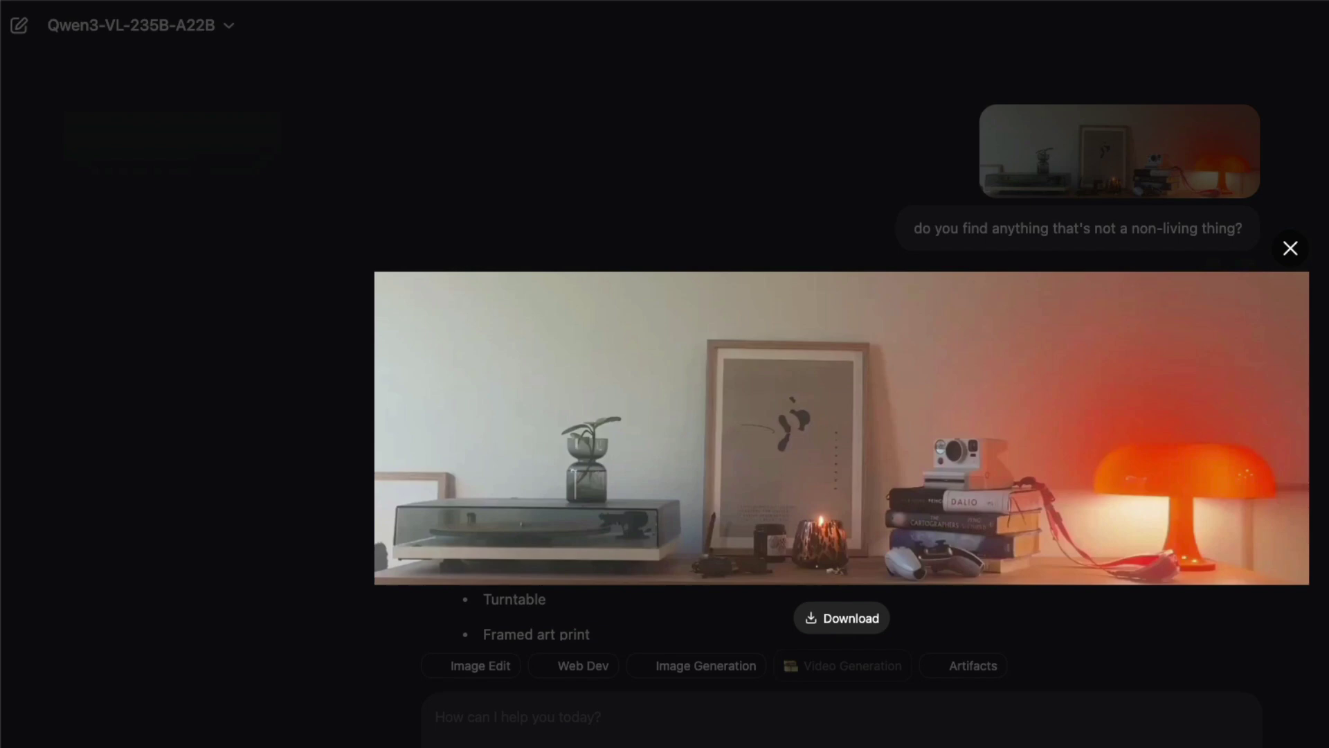
key("Escape")
- Review the answer naming the plant as the living organism, then attach the café queue photo
scroll(950, 470, "down", 3)
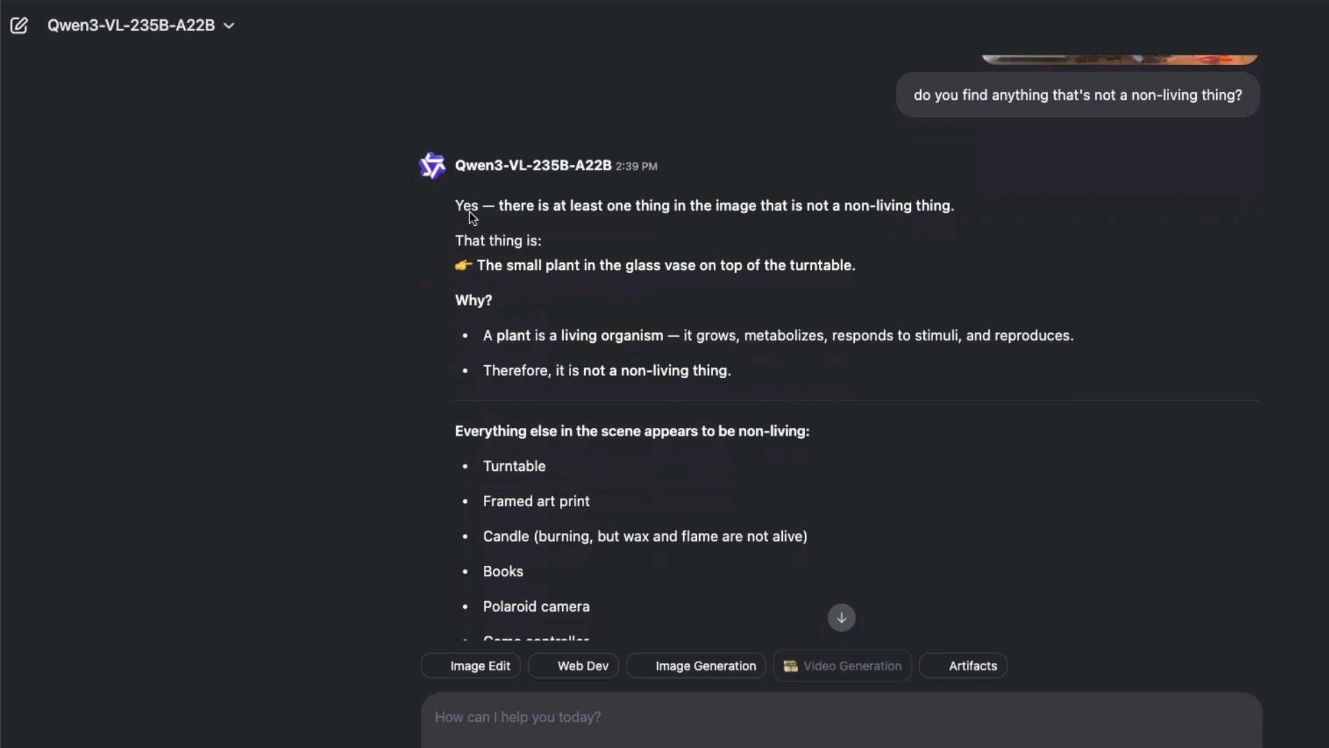
left_click_drag(457, 208, 921, 227)
left_click(921, 229)
left_click_drag(460, 244, 585, 243)
left_click(804, 267)
left_click_drag(532, 335, 721, 335)
left_click(721, 335)
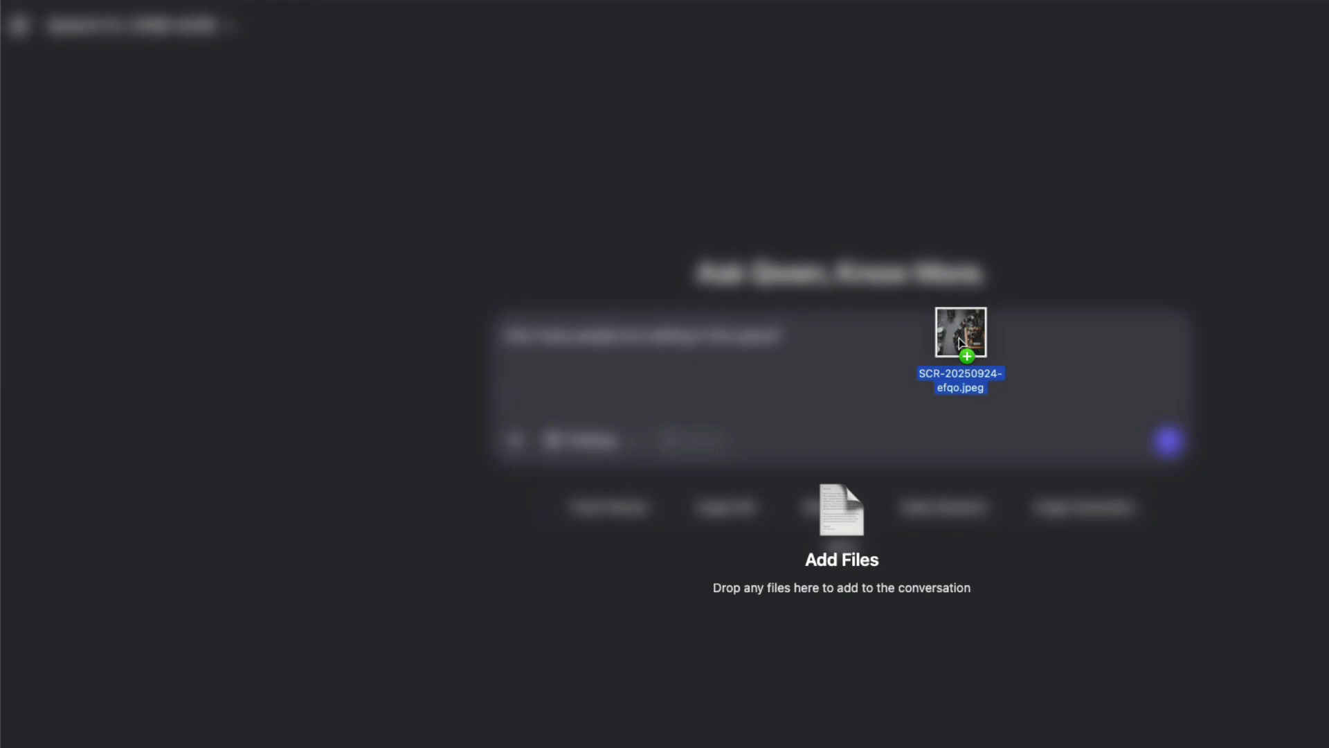
left_click_drag(958, 338, 949, 348)
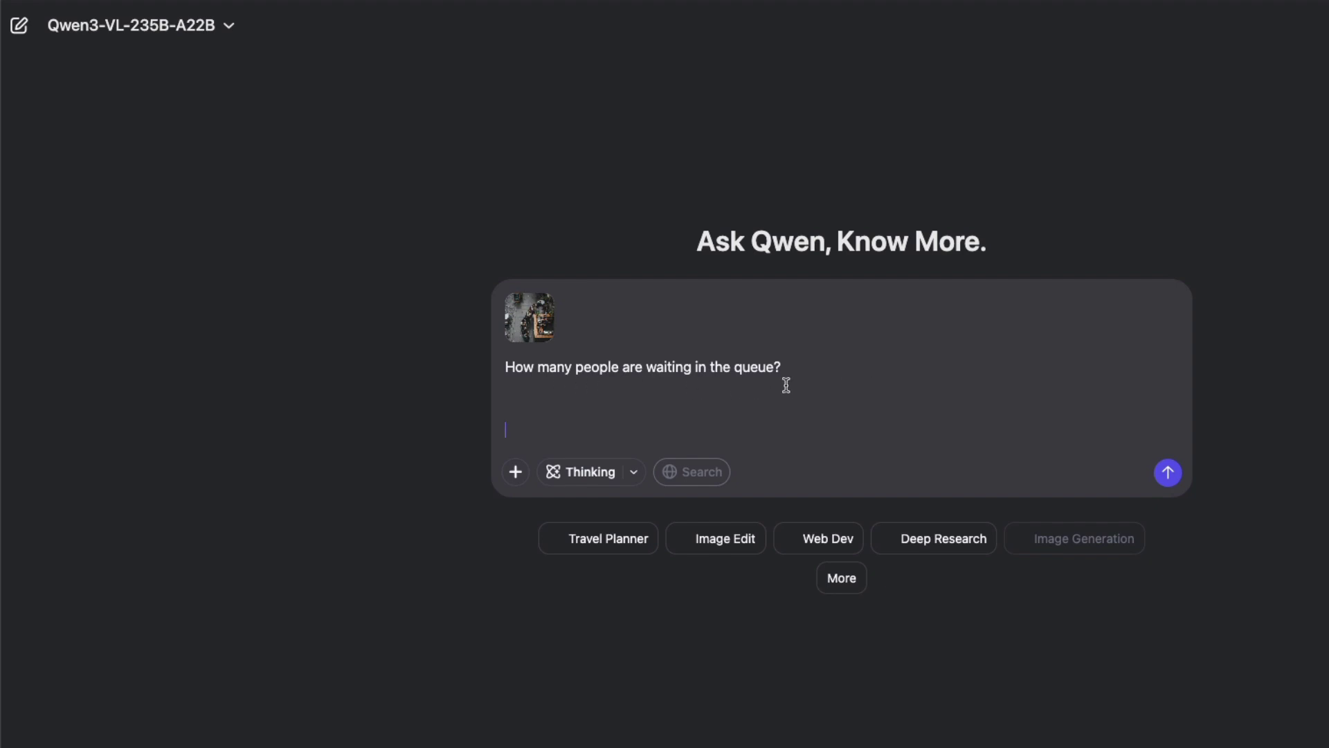
- Enable thinking mode and send the queue-count question with the café photo
left_click(586, 474)
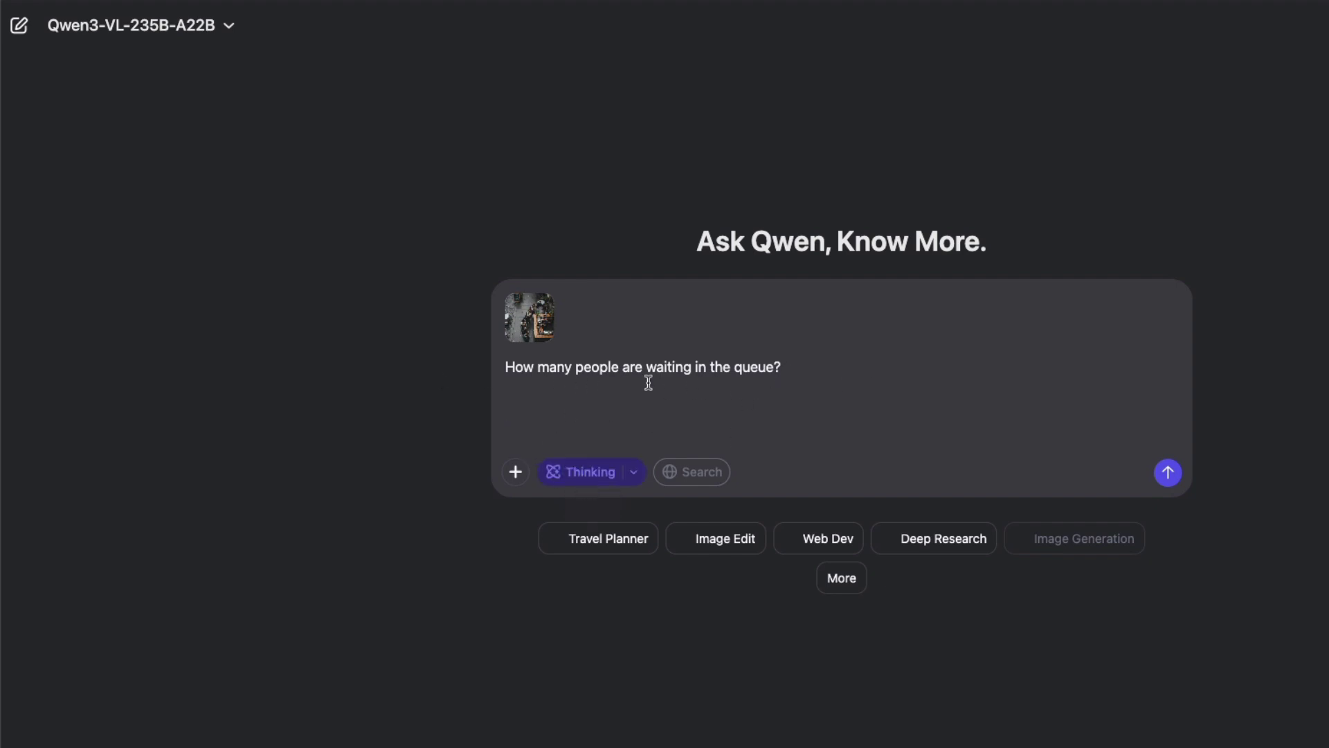
left_click(1168, 472)
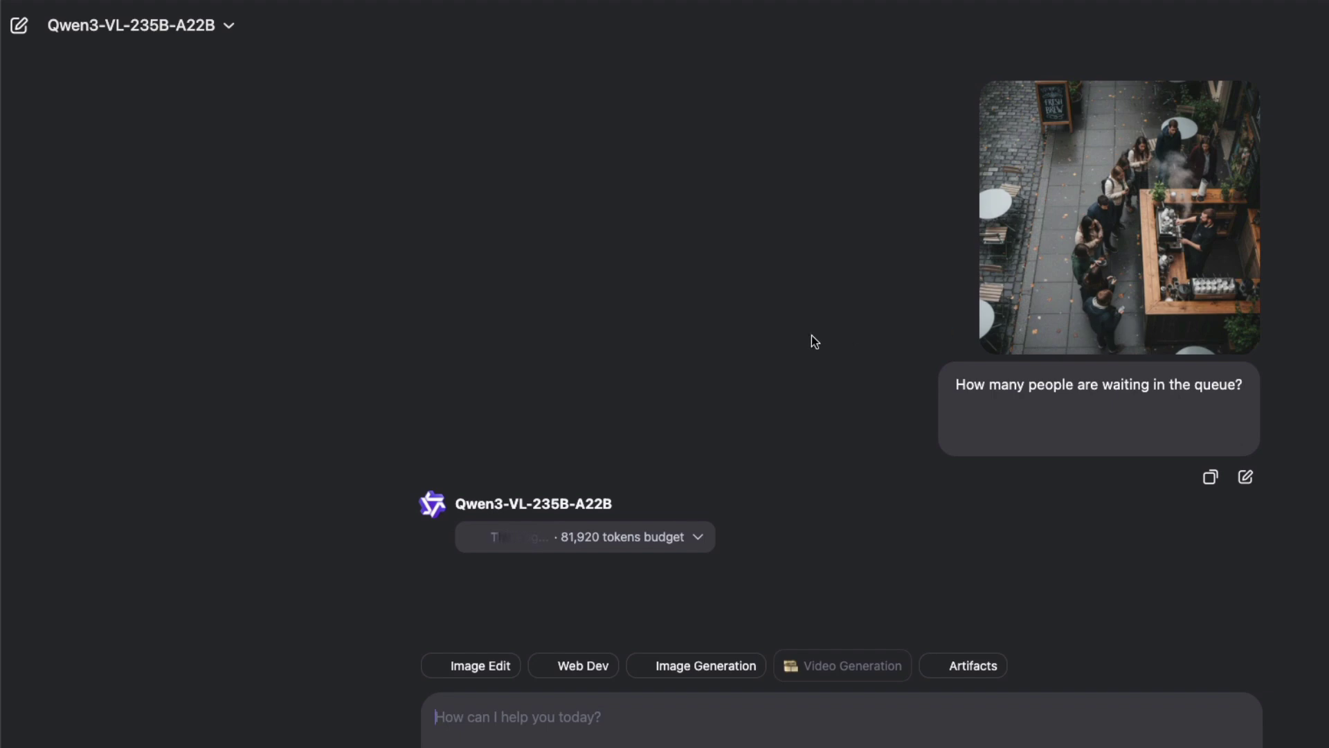
- Expand the model's reasoning and review its numbered count of people (1) to (9)
left_click(693, 538)
scroll(781, 513, "down", 2)
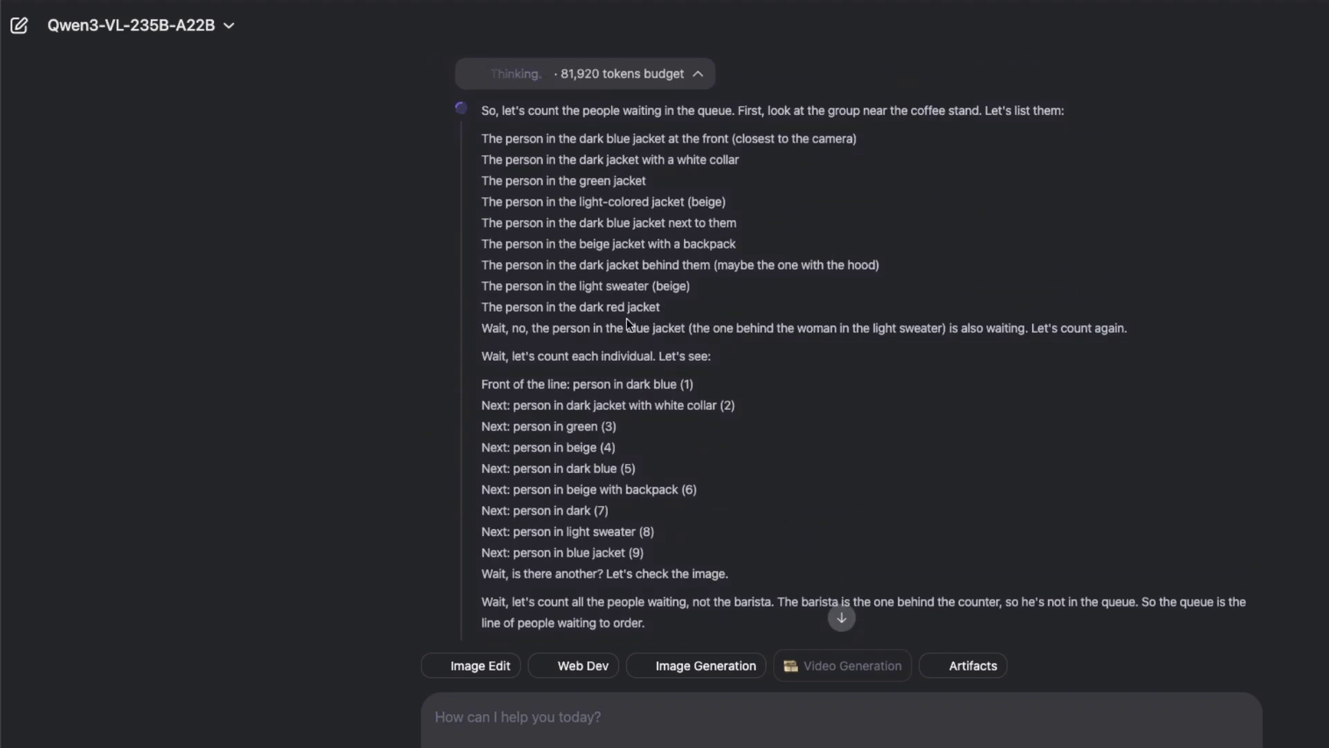
scroll(698, 344, "down", 1)
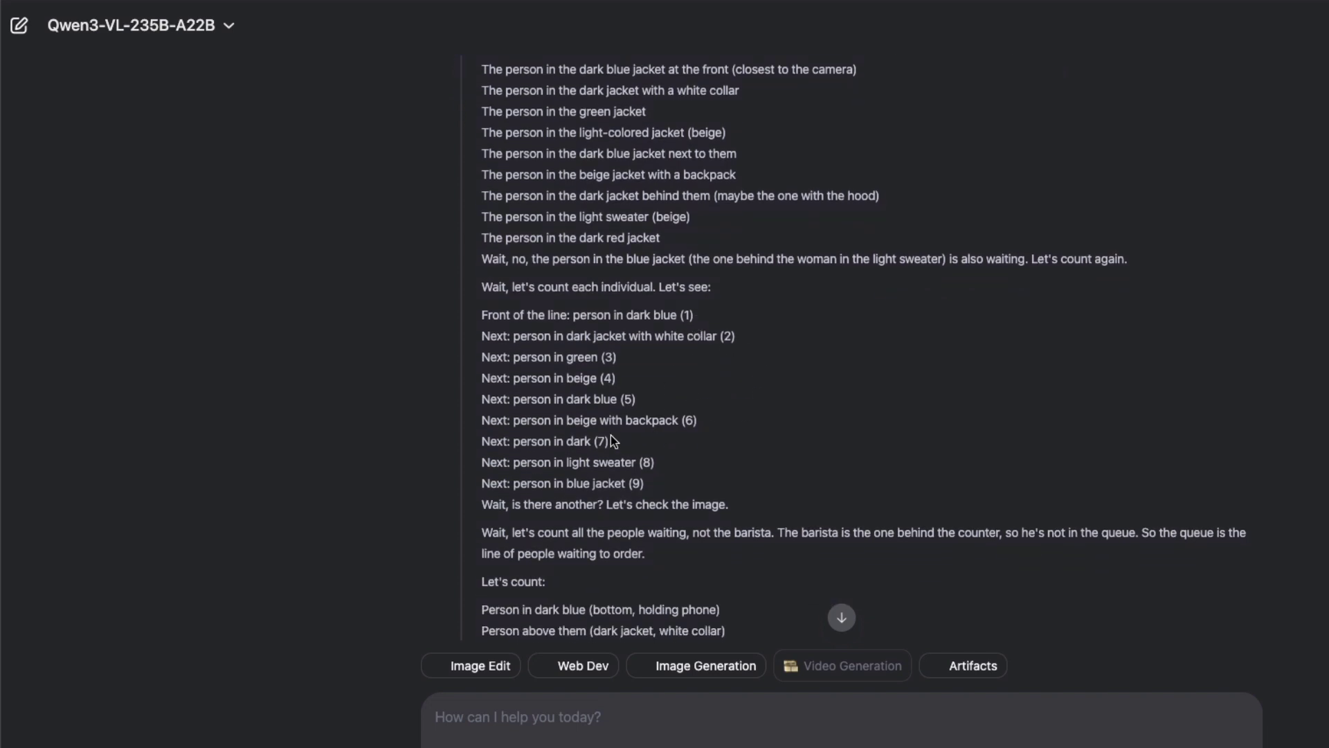
left_click_drag(683, 315, 638, 492)
left_click(677, 500)
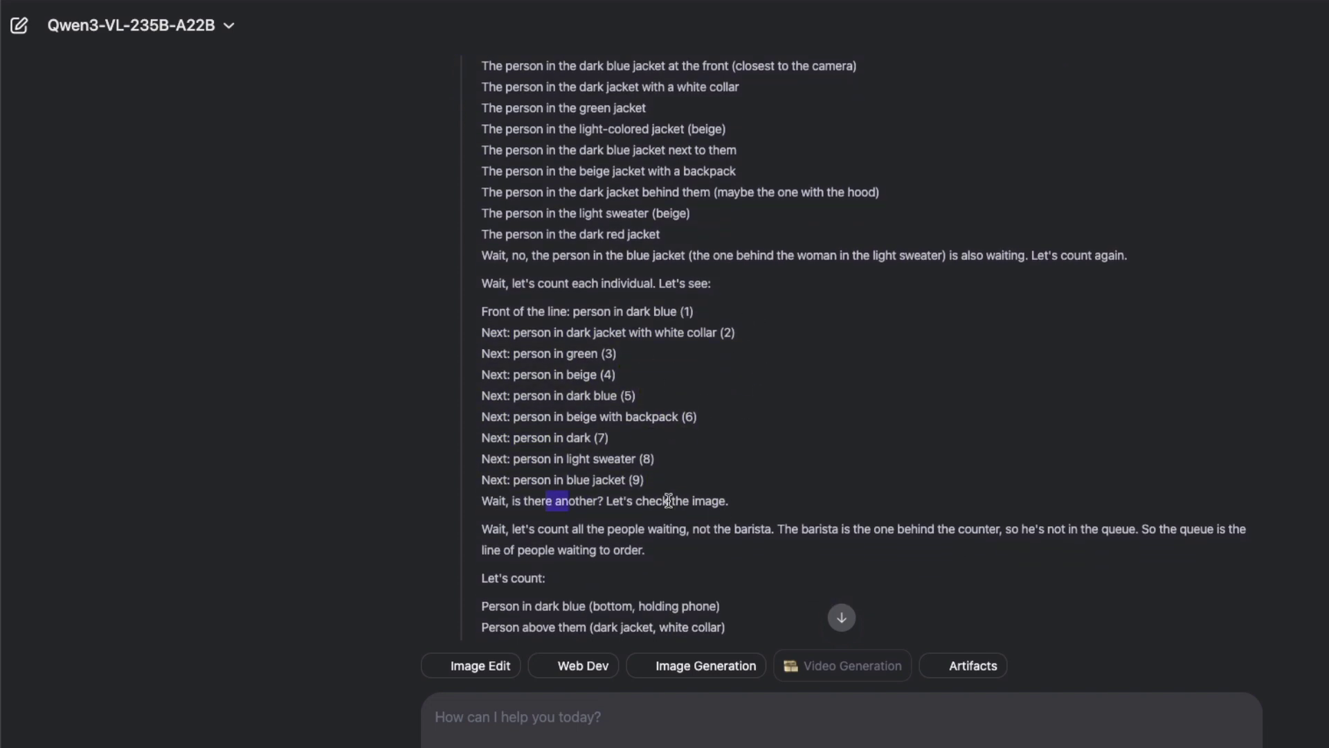
- Scroll through the remaining reasoning to the final answer of 9 people, excluding the barista
scroll(729, 507, "down", 8)
scroll(620, 481, "down", 4)
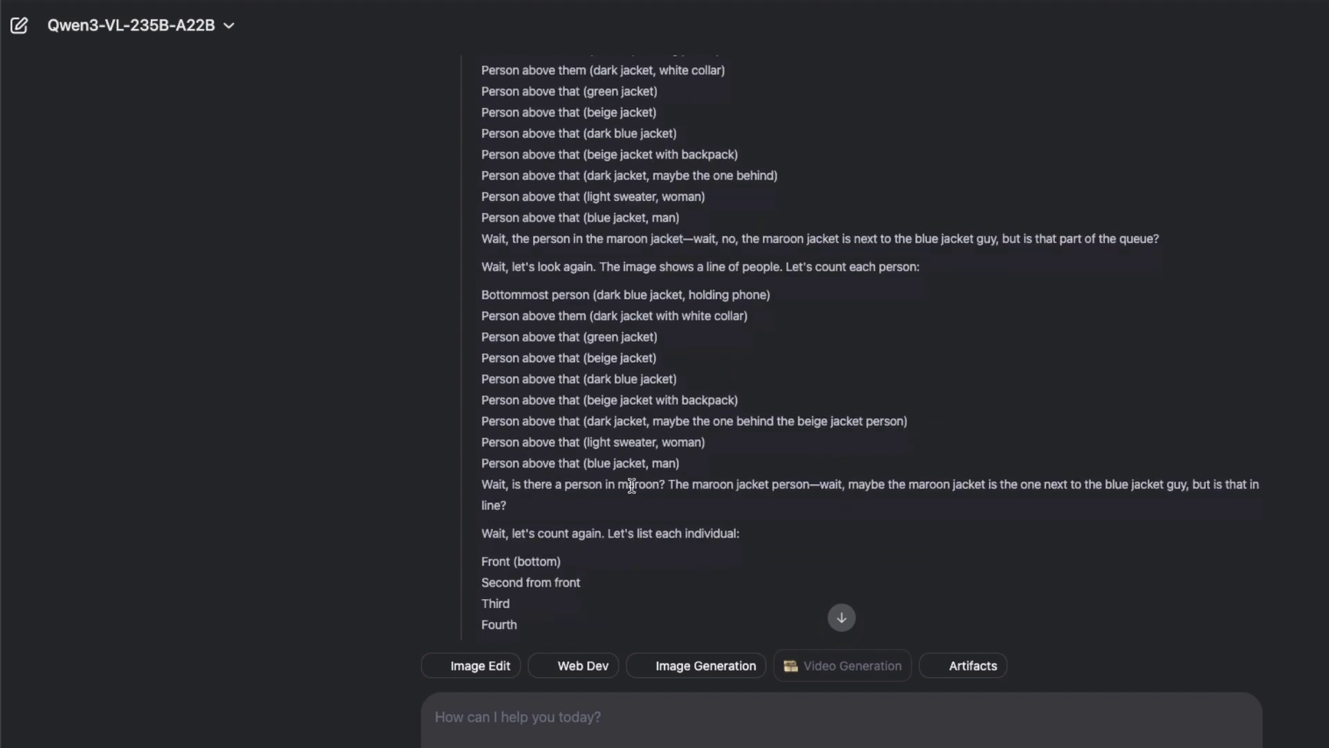
left_click_drag(630, 274, 776, 308)
left_click(581, 487)
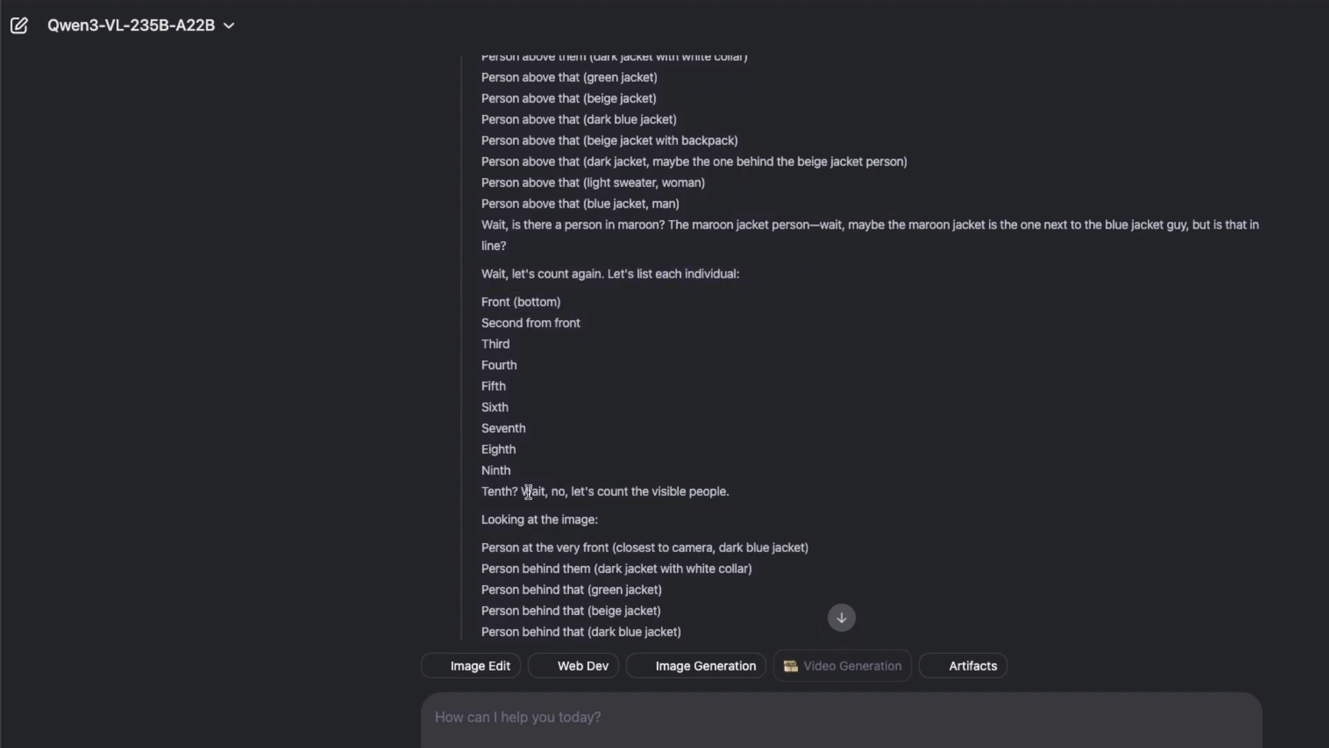
left_click_drag(521, 491, 788, 509)
left_click(785, 501)
scroll(596, 499, "down", 8)
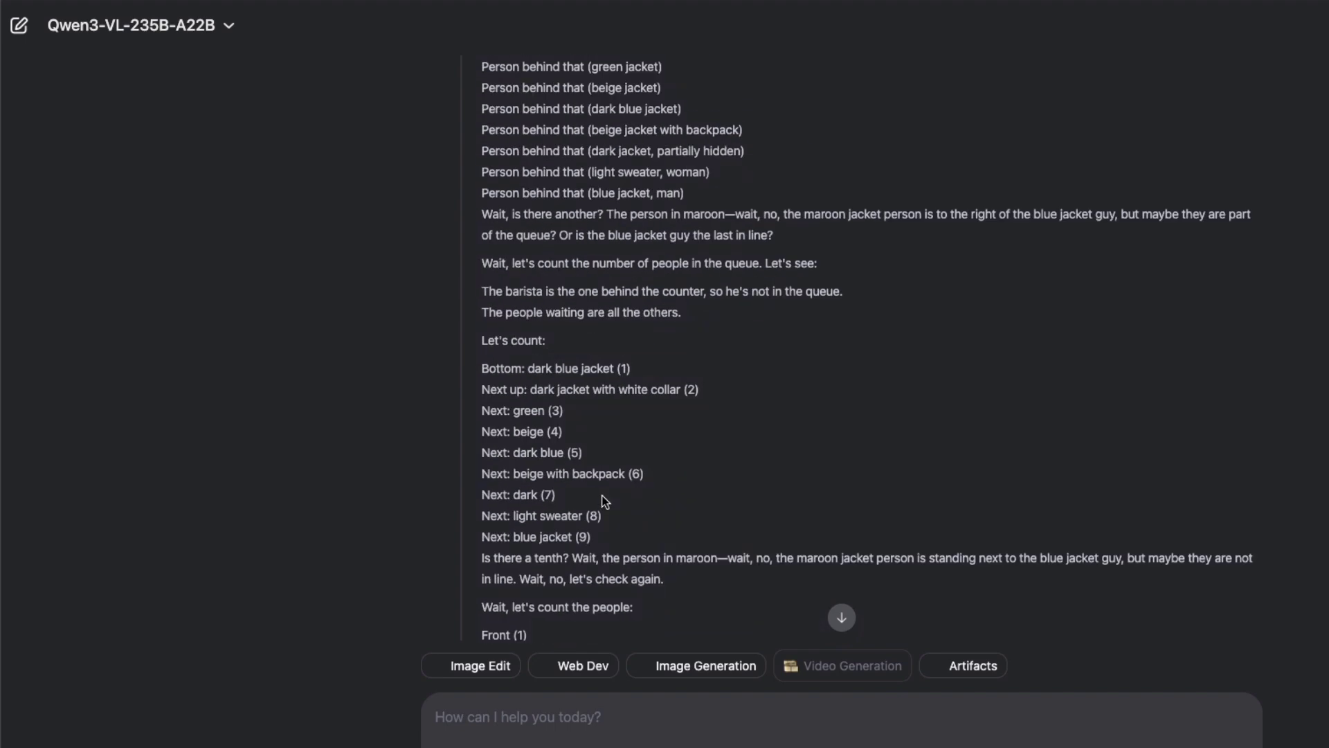
scroll(601, 496, "down", 15)
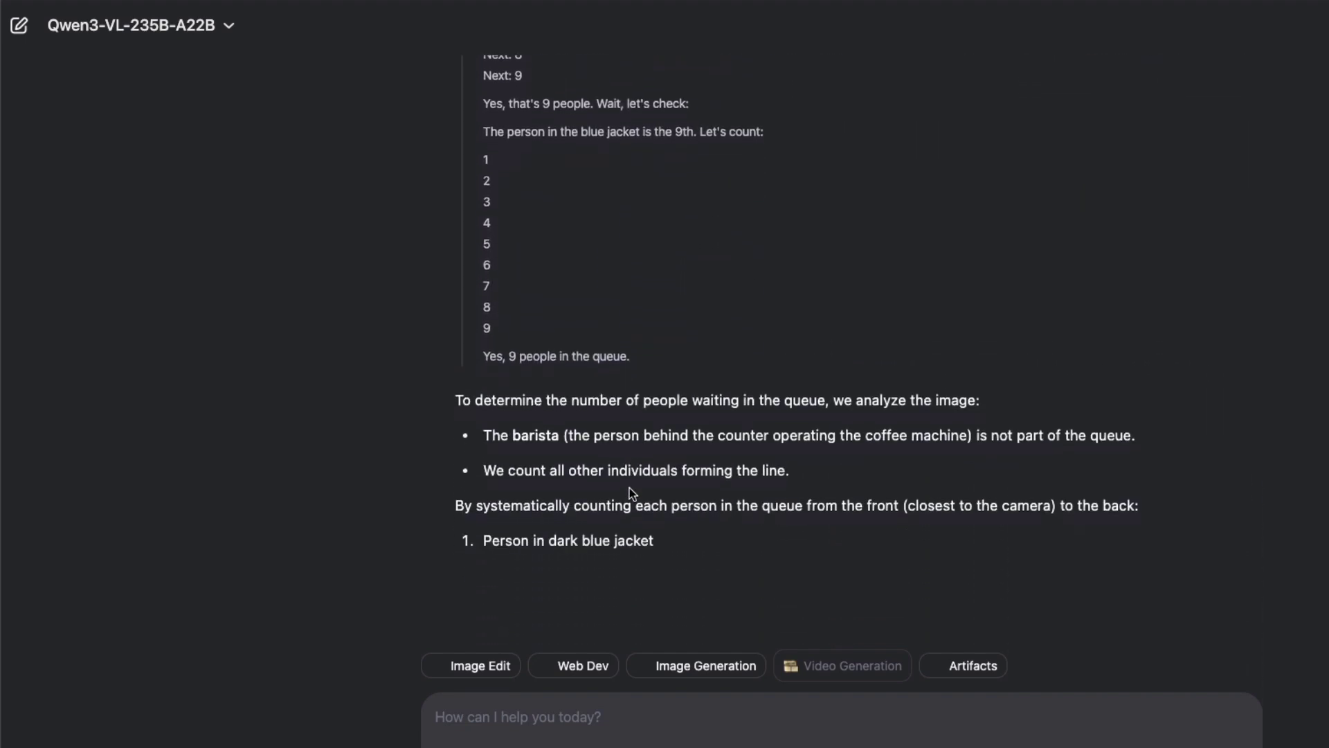
scroll(1107, 511, "up", 10)
scroll(1292, 479, "down", 8)
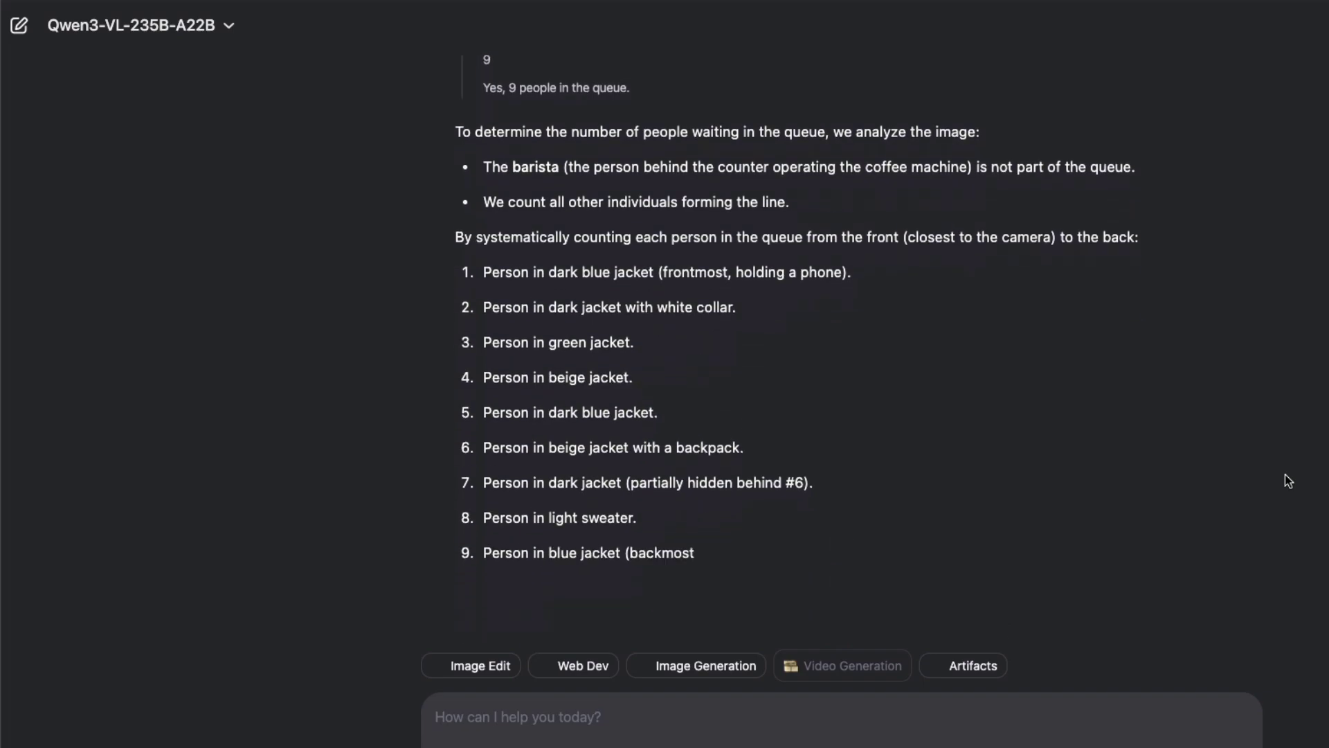